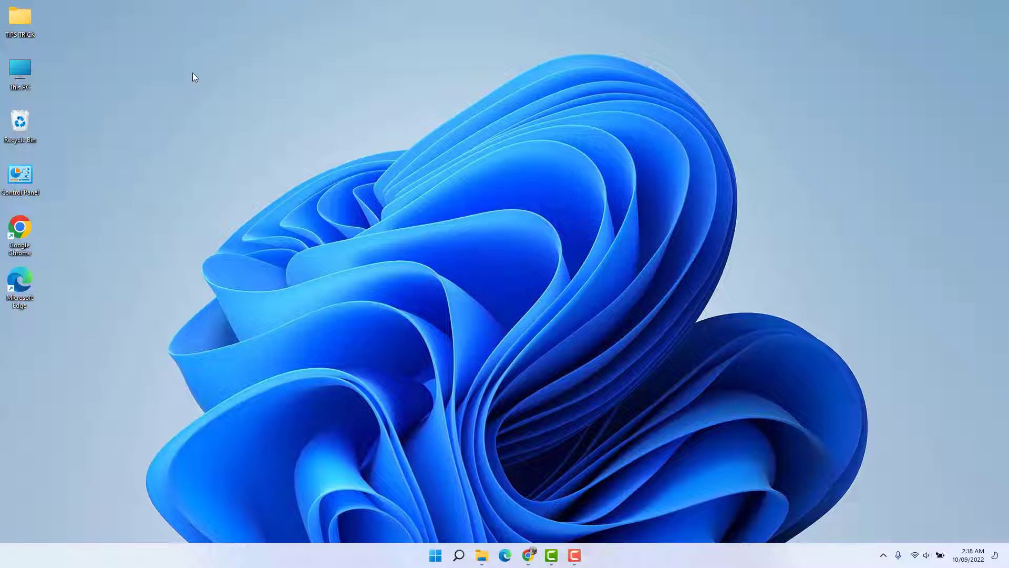
Step: Switch Automatically detect settings Off on the Network & internet > Proxy page, then close Settings
right_click(435, 555)
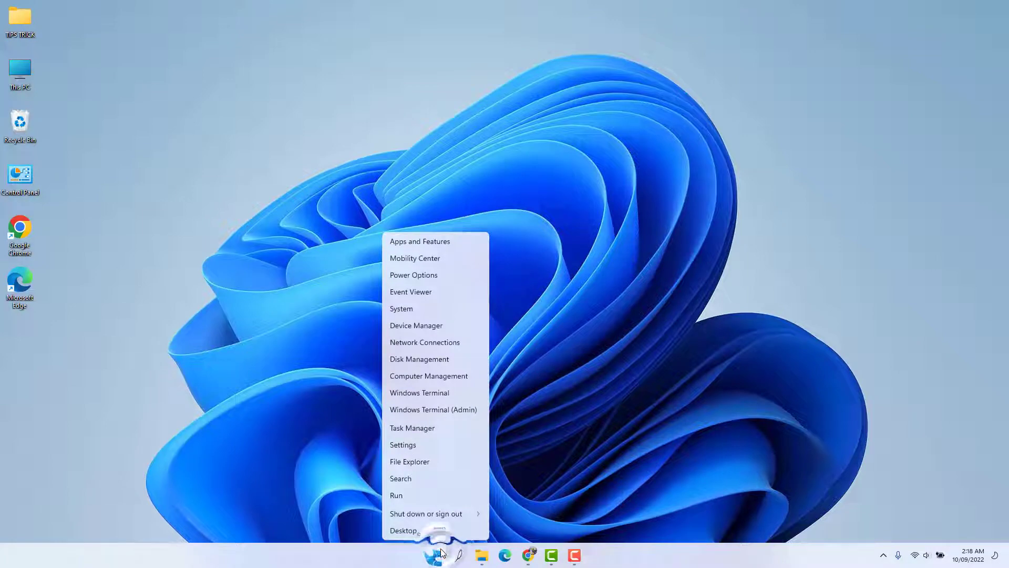
click(403, 445)
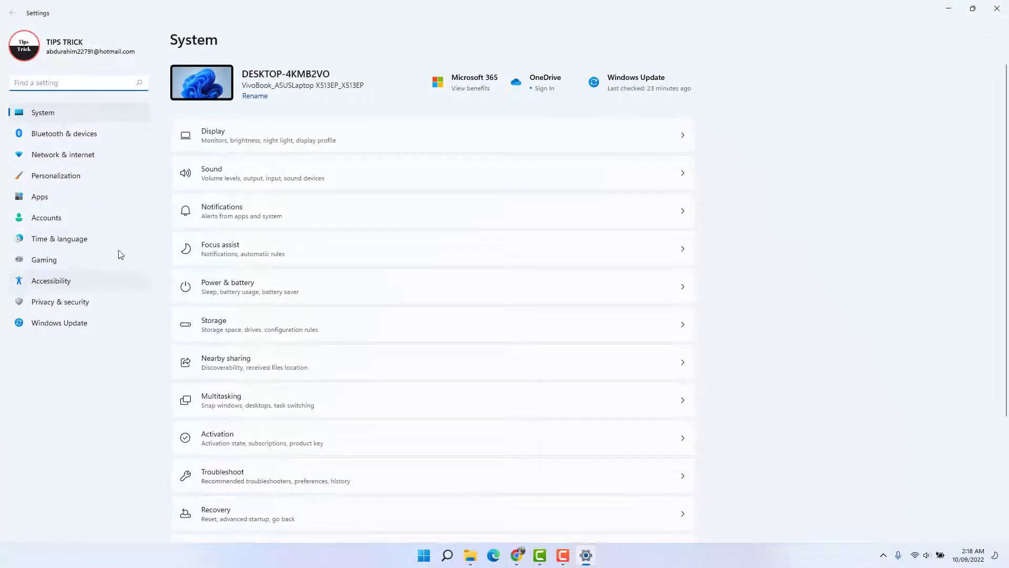
click(55, 157)
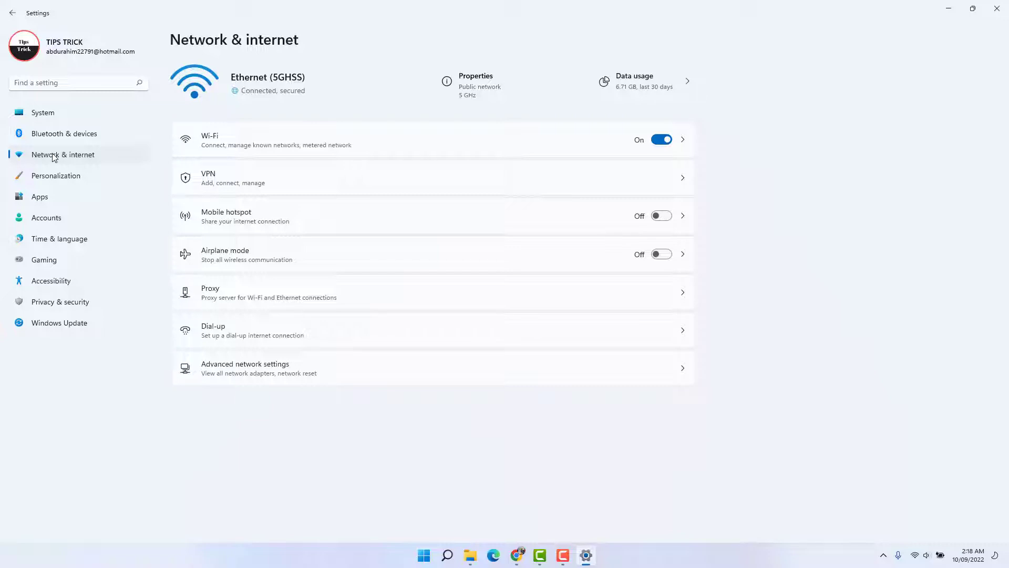
click(248, 292)
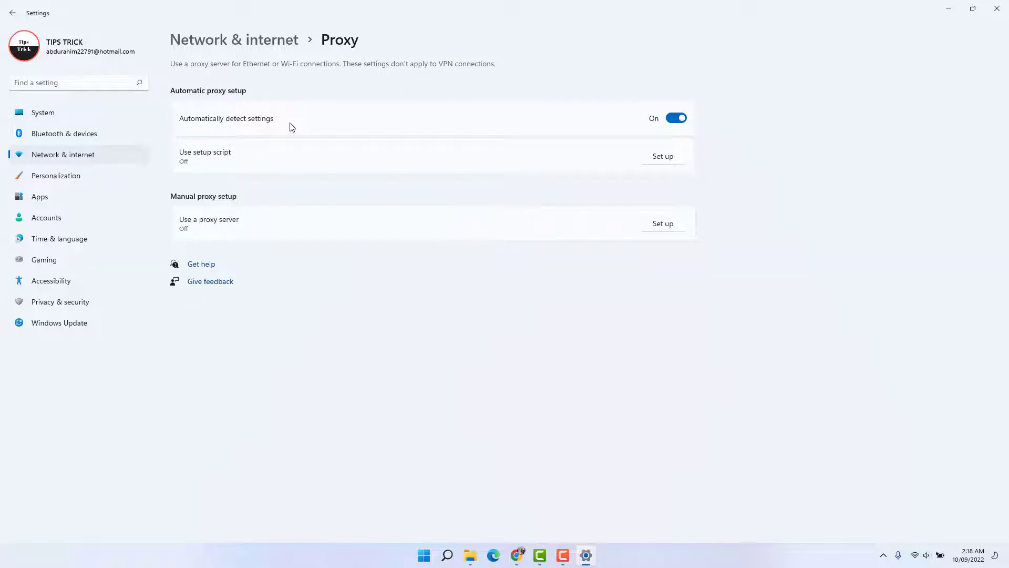
click(674, 121)
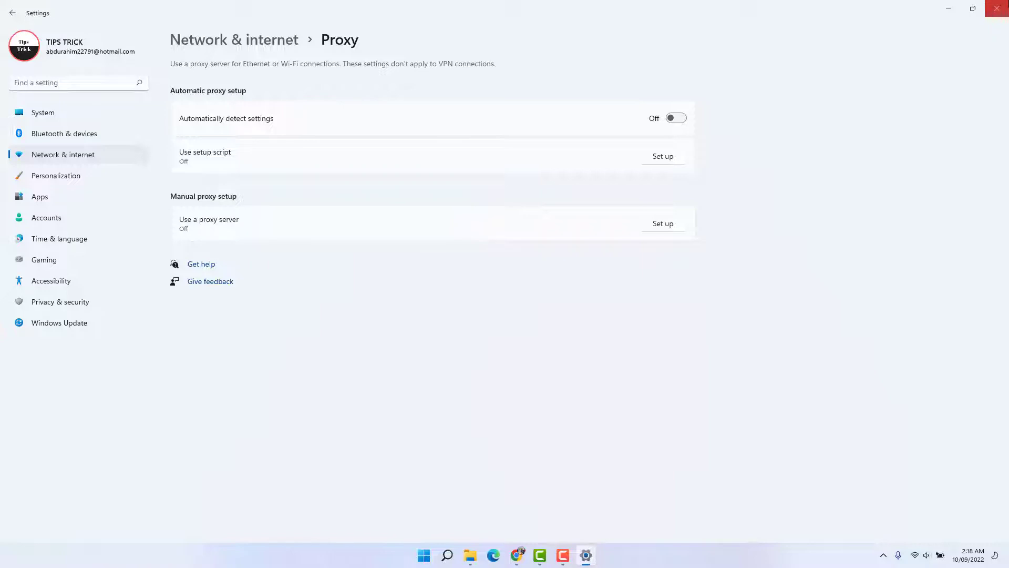
click(997, 8)
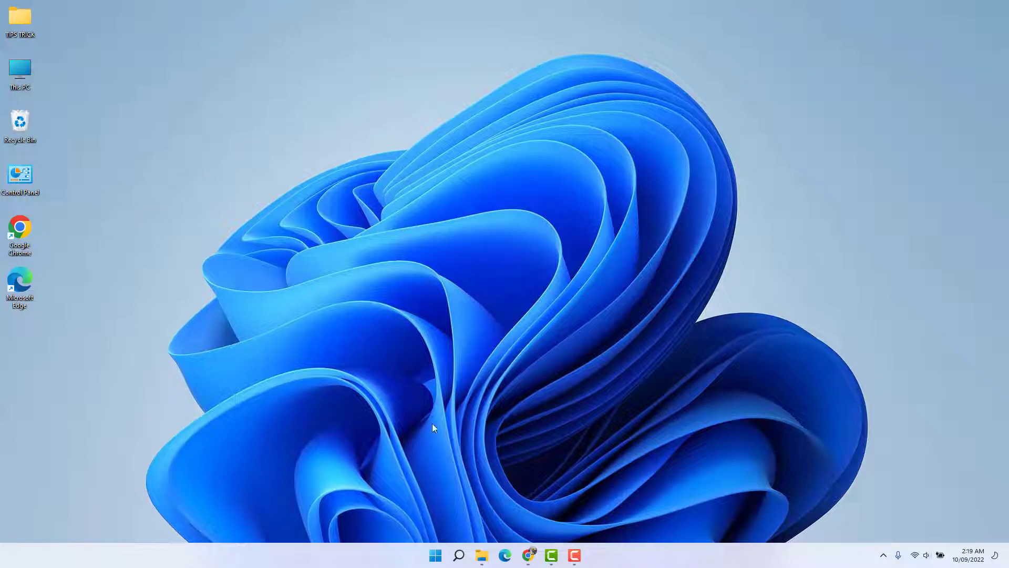
Step: Launch Command Prompt as administrator from a search for cmd
click(455, 558)
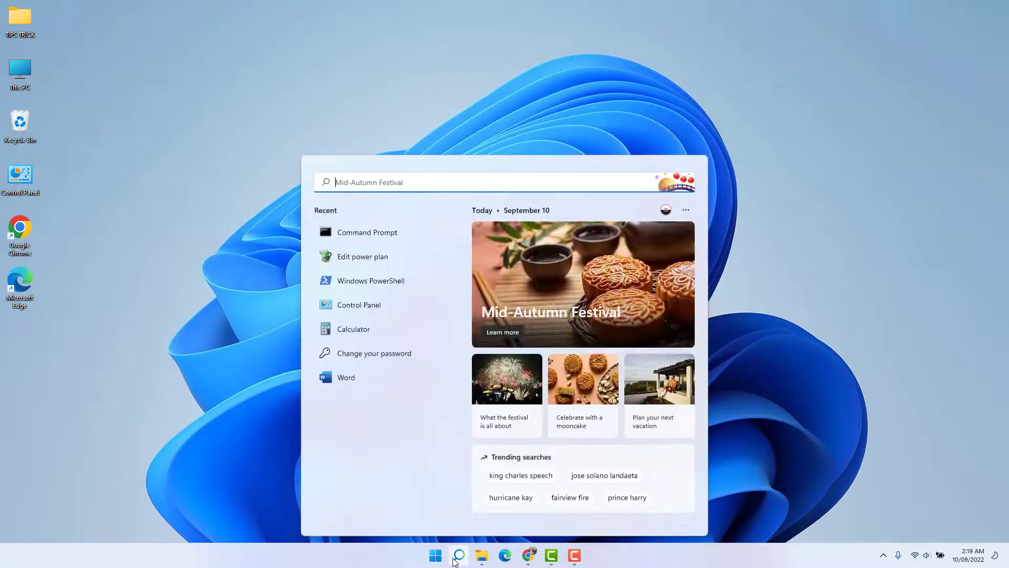
text(cmd)
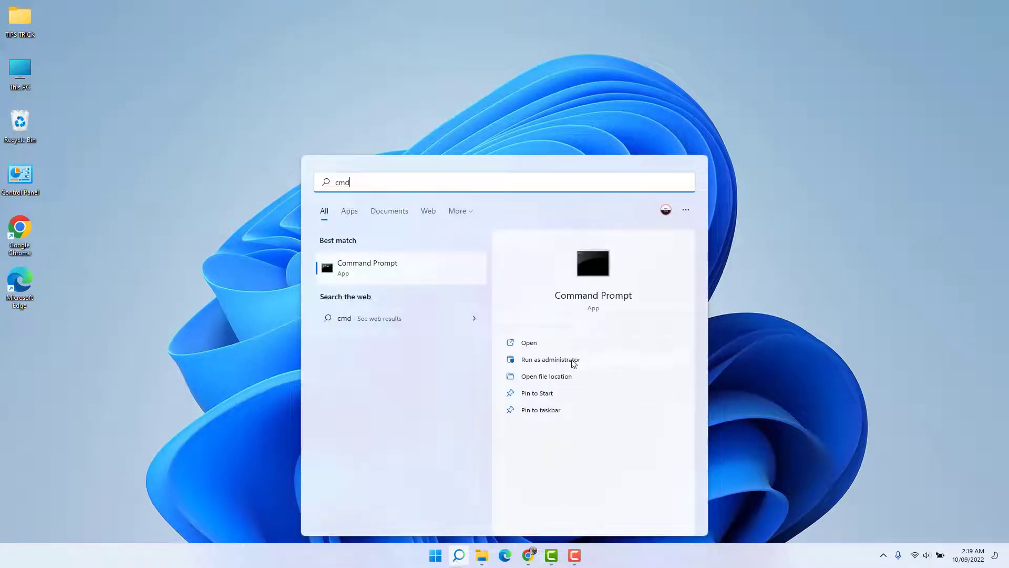
click(573, 361)
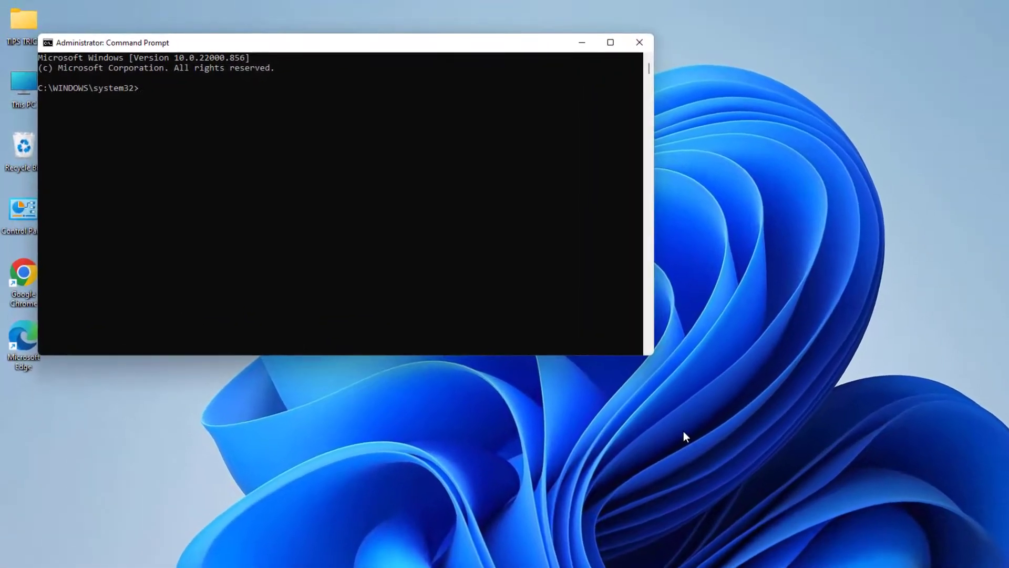
Step: Run netsh int ip reset and then netsh winsock reset
text(netsh)
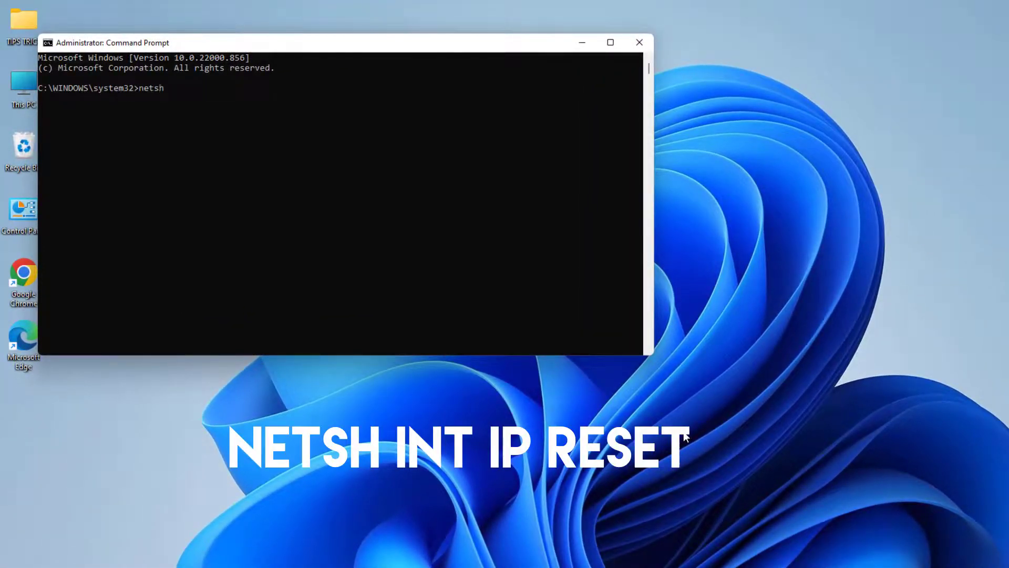
text( int ip r)
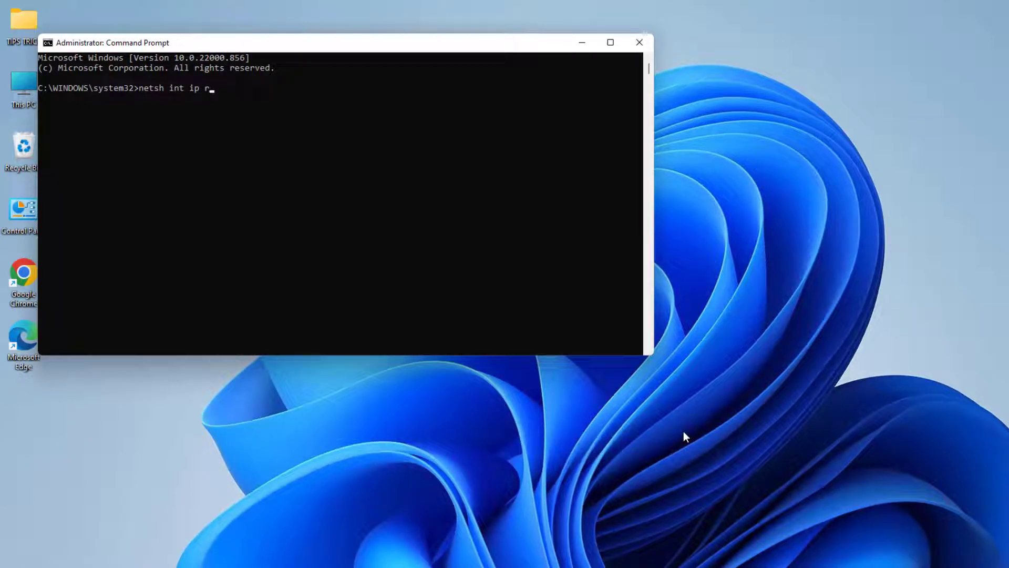
text(eset)
key(Return)
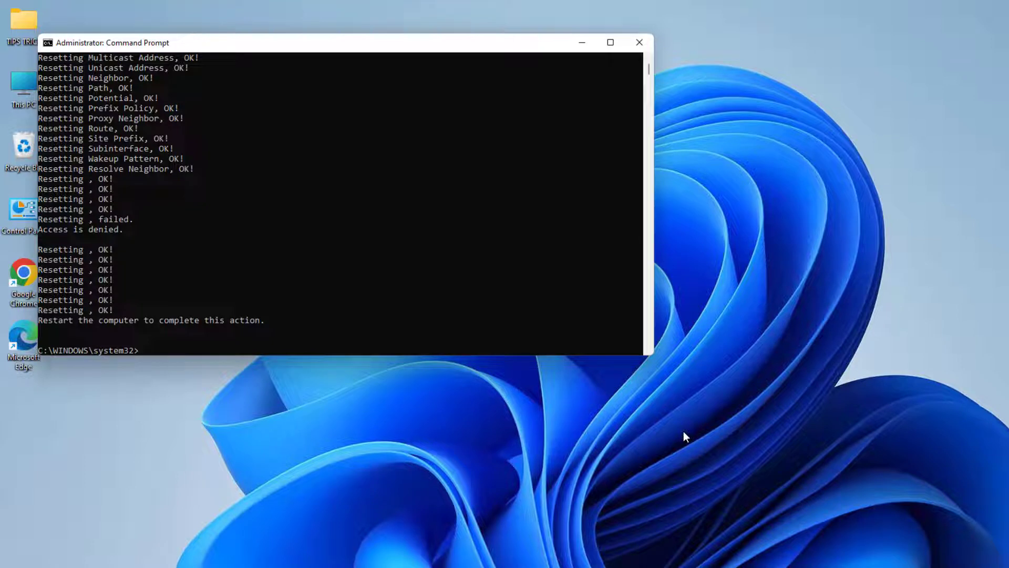
text(netsh )
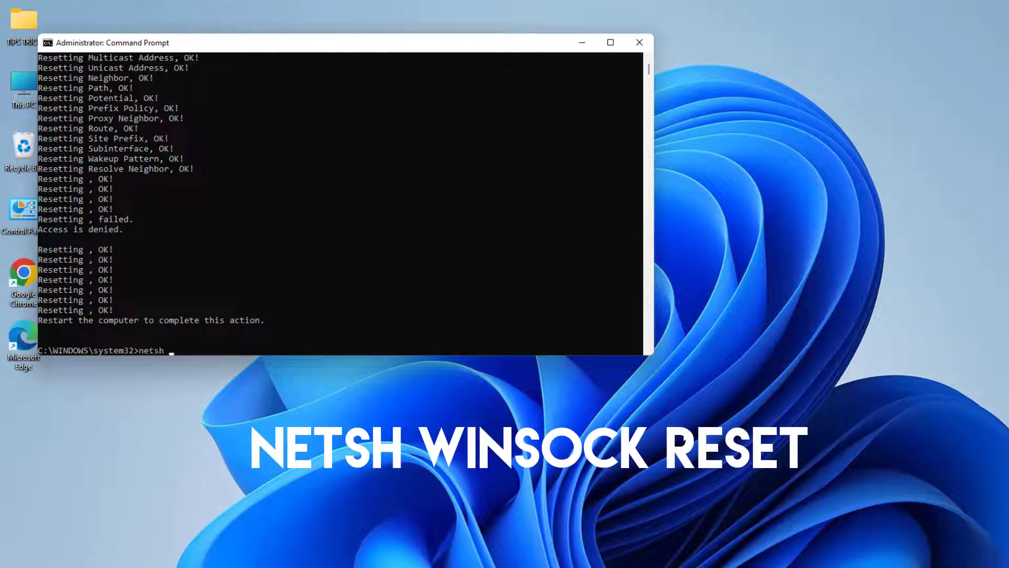
text(winsock reset)
key(Return)
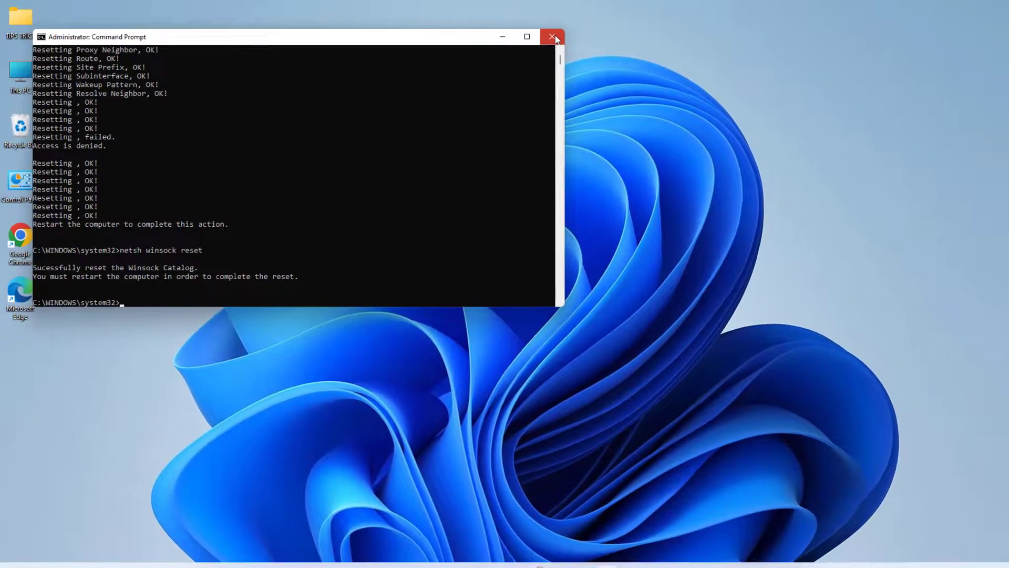
Step: Close Command Prompt, then dismiss the Start menu's power options and Start without restarting
click(639, 42)
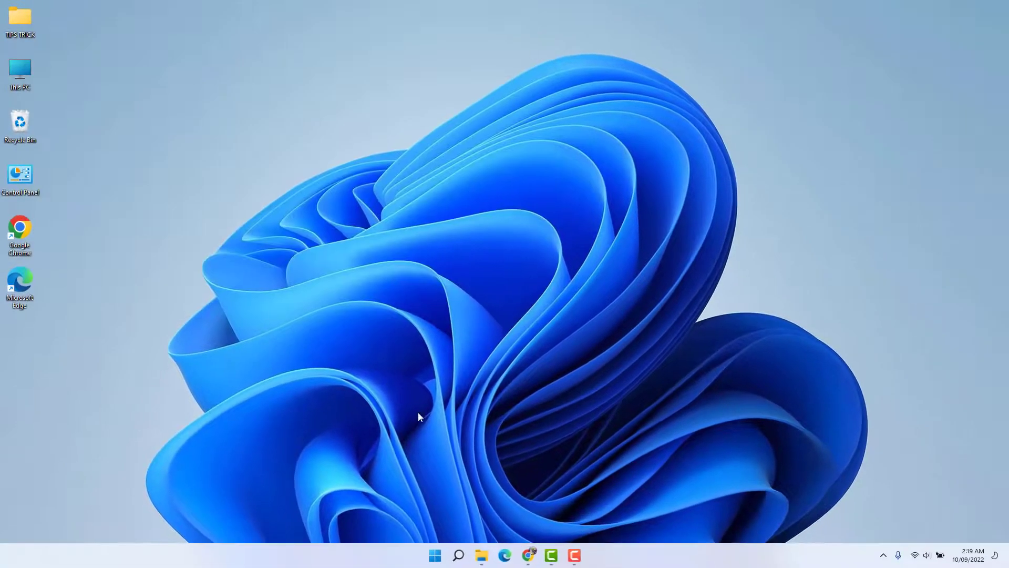
click(435, 555)
click(635, 519)
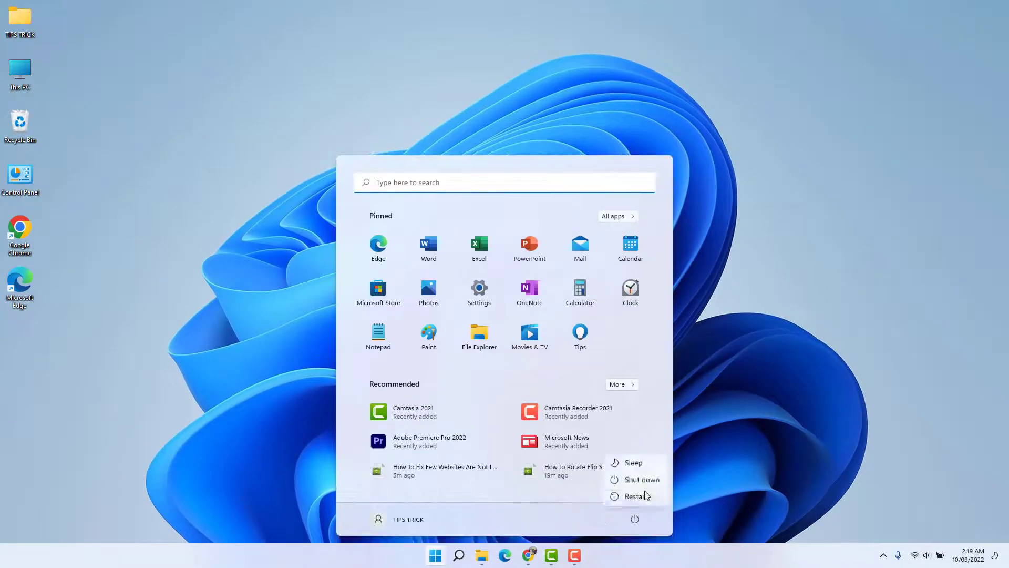
click(163, 311)
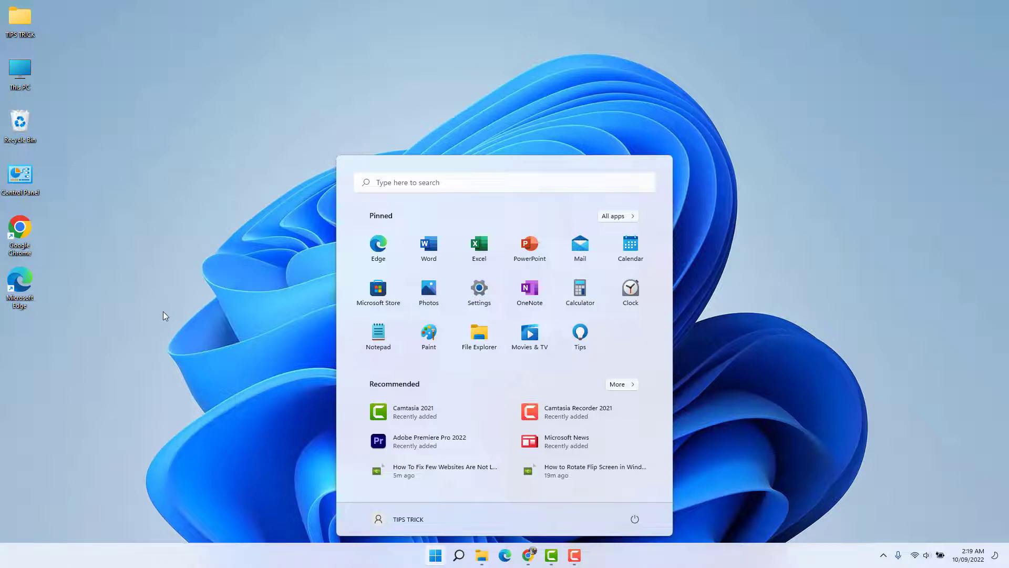
click(224, 312)
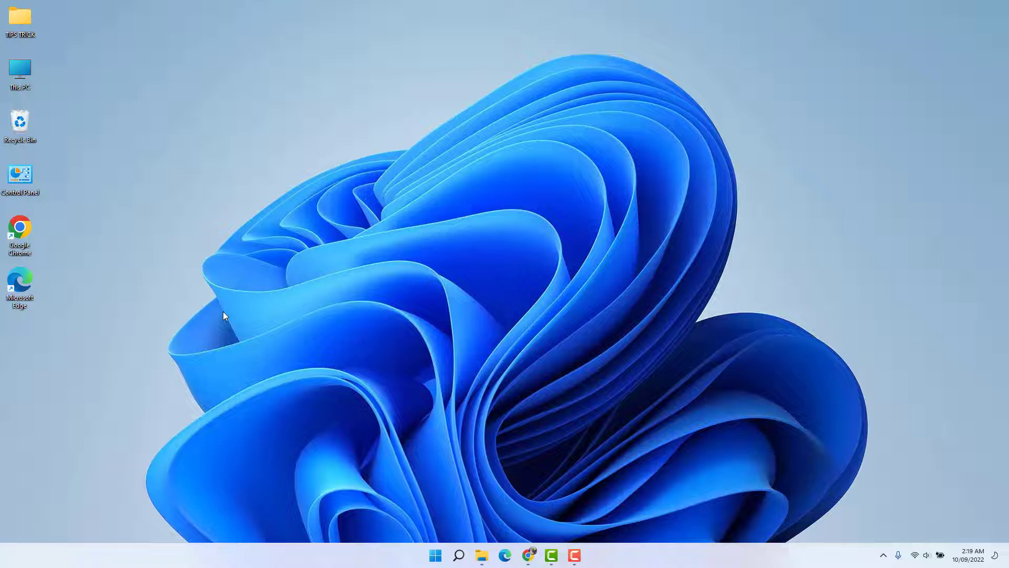
Step: Open Network Connections by running ncpa.cpl from Windows search
click(457, 553)
text(ncpa.)
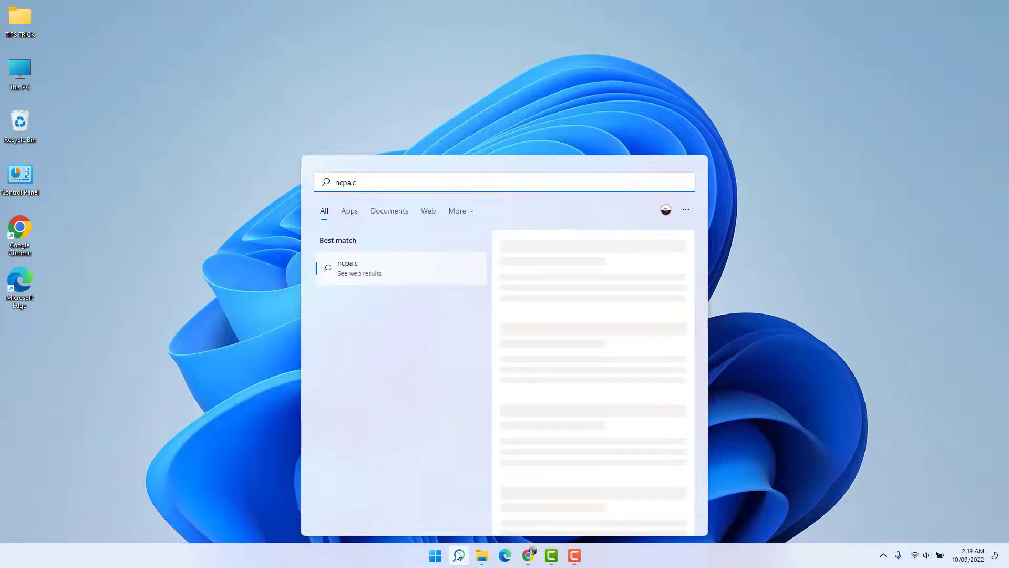
text(co)
text(pl)
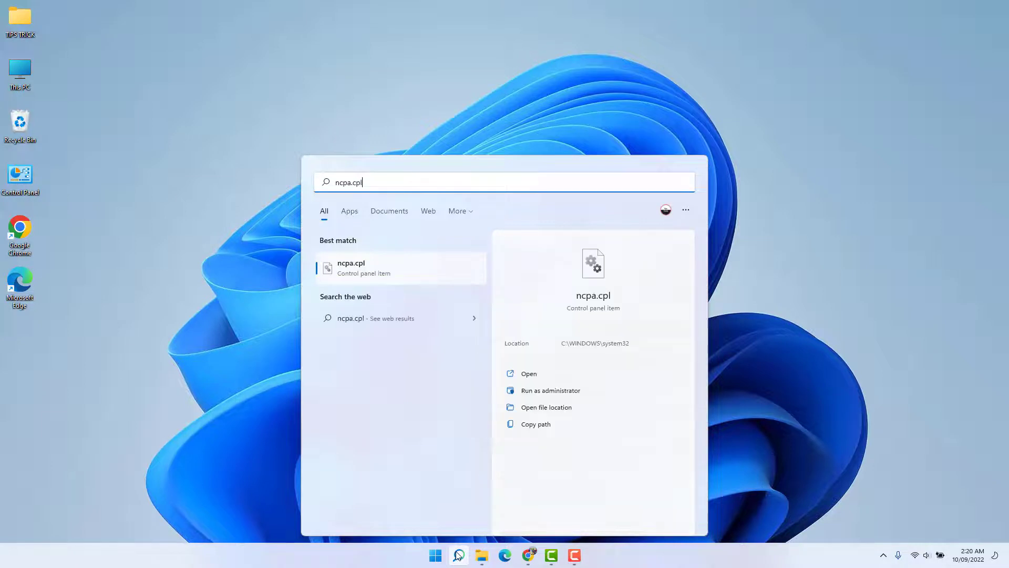
key(Return)
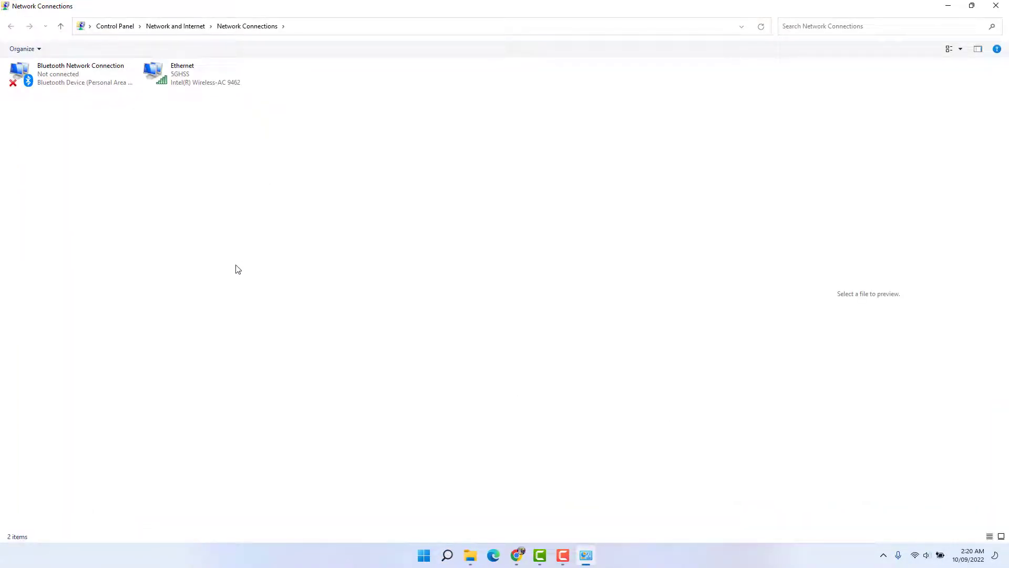
Step: Open Ethernet's IPv4 properties, choose manual DNS servers, and go to the Advanced DNS tab
click(190, 76)
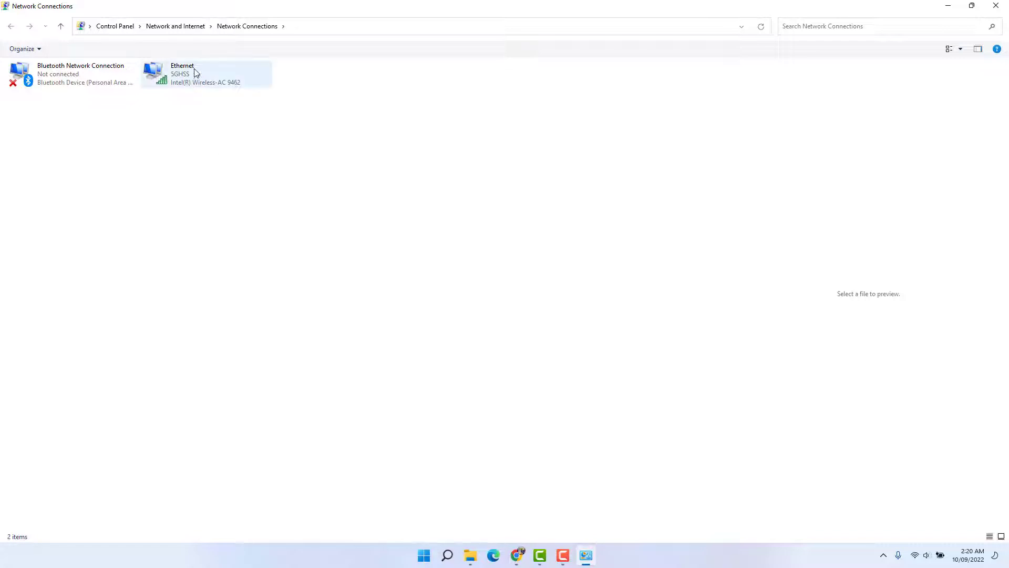
right_click(190, 77)
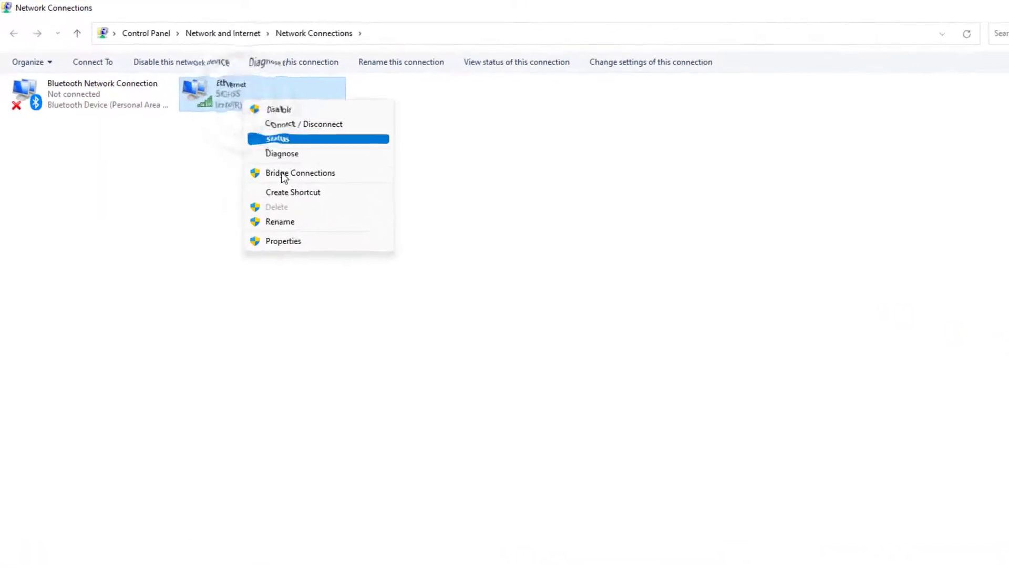
click(232, 193)
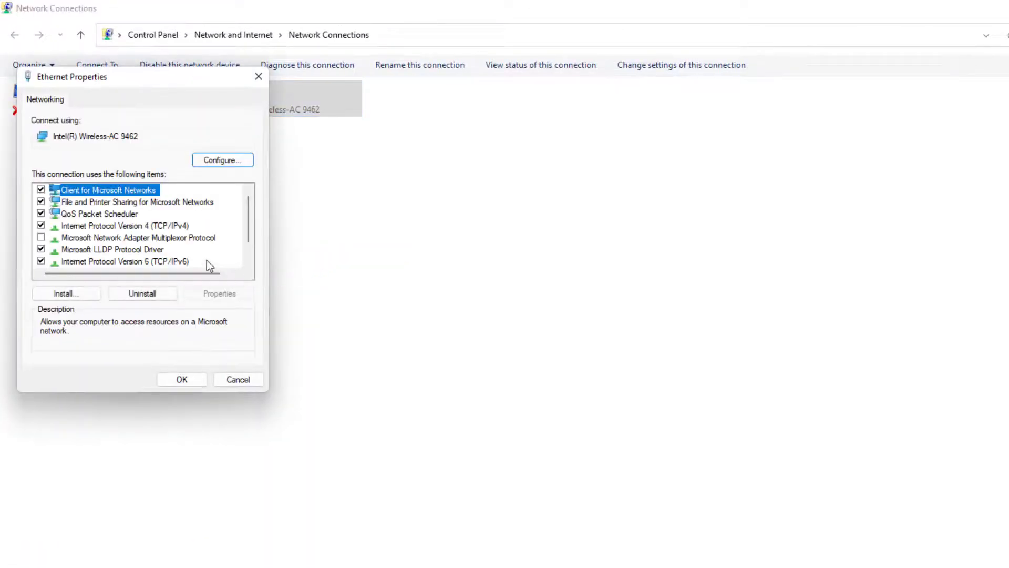
double_click(116, 226)
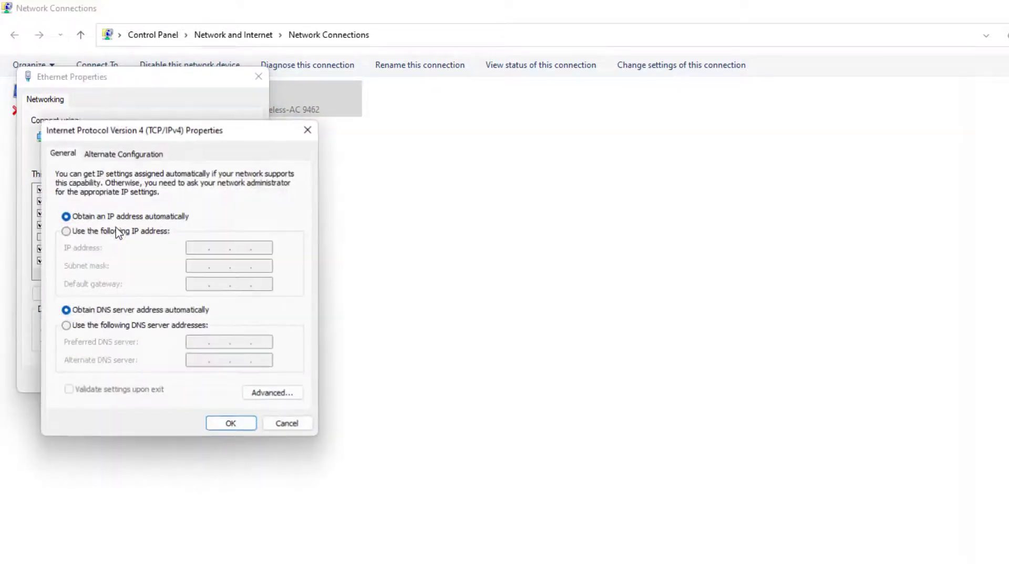
click(107, 326)
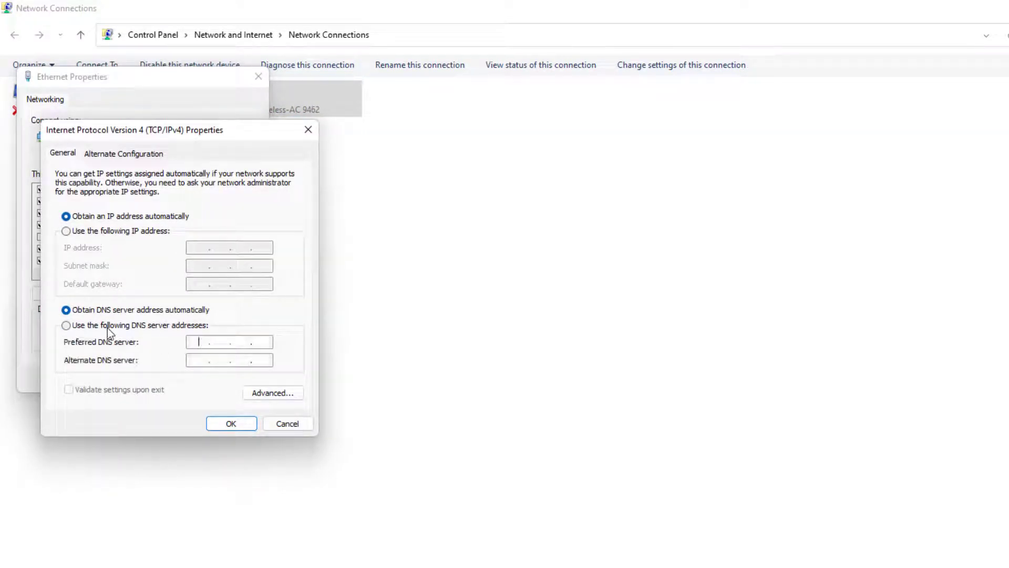
click(271, 394)
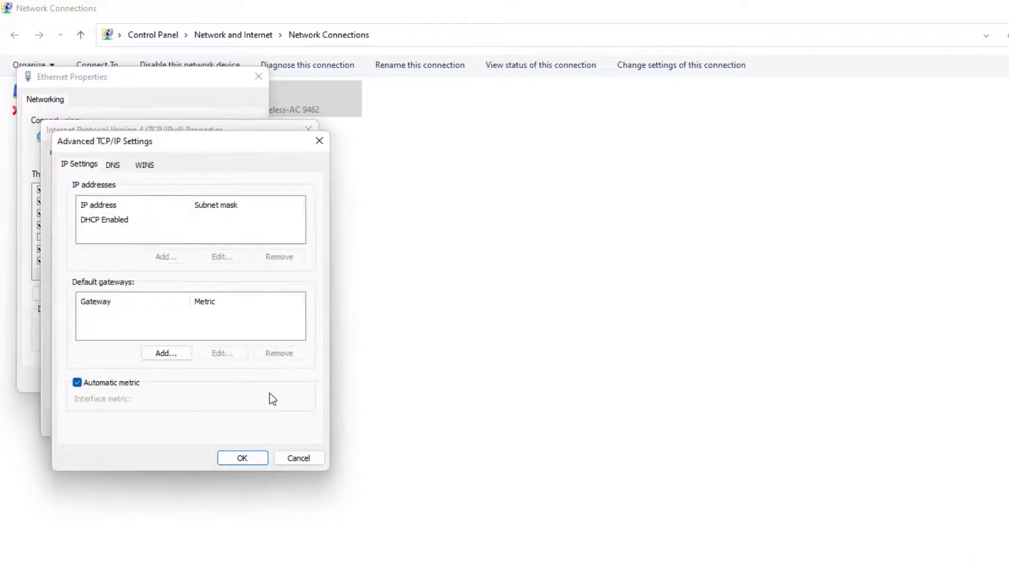
click(110, 164)
Step: Add the DNS servers 1.1.1.1, 8.8.8.8 and 4.2.2.2 to the list
click(149, 251)
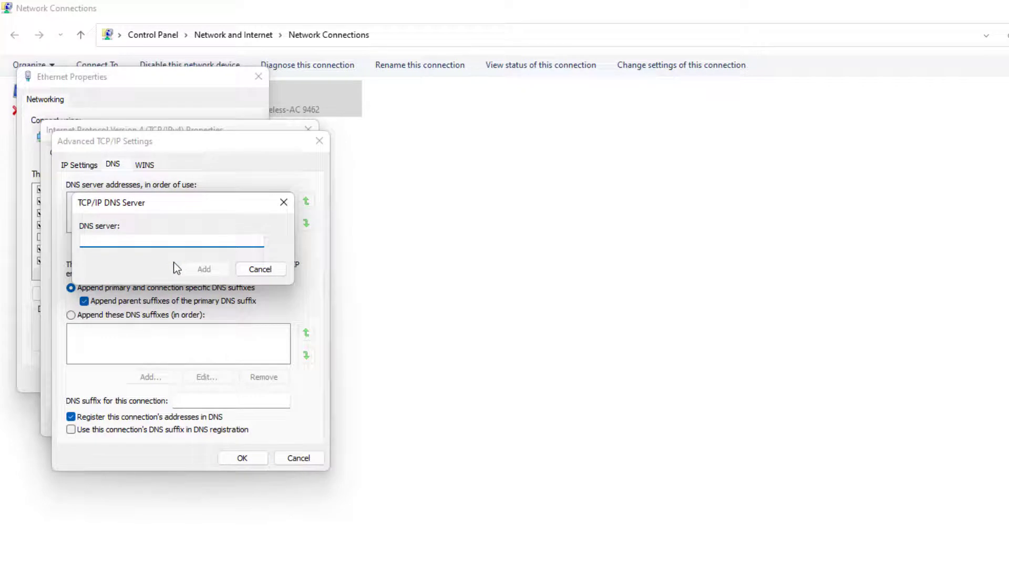
text(1.1.1.1)
click(202, 268)
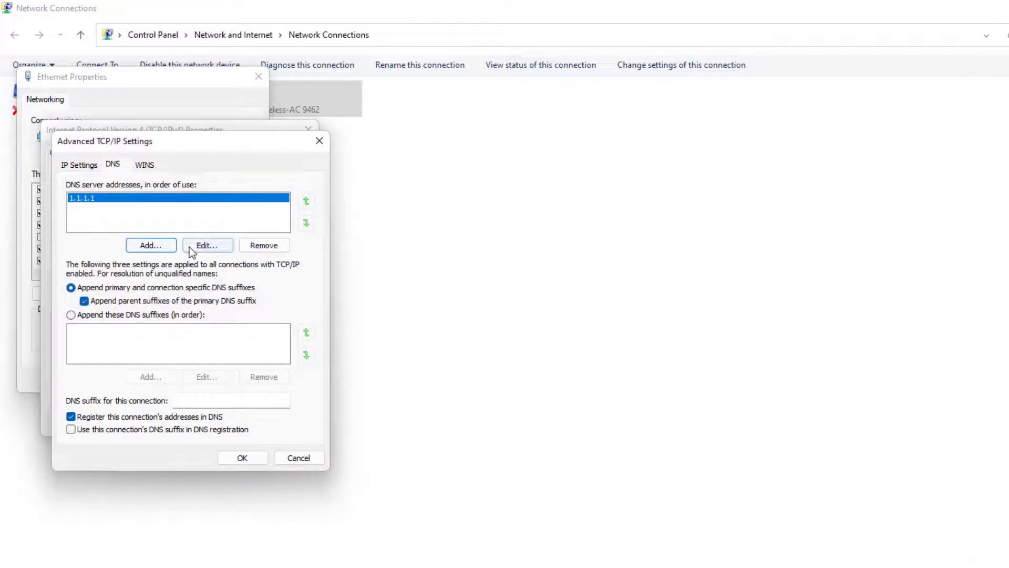
click(158, 247)
text(8.)
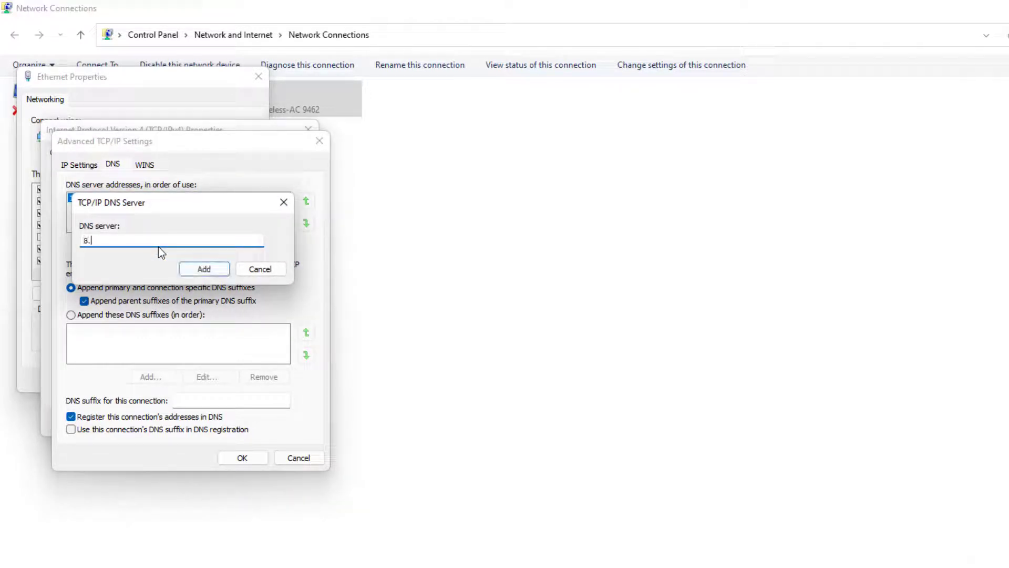
text(8.8)
click(212, 270)
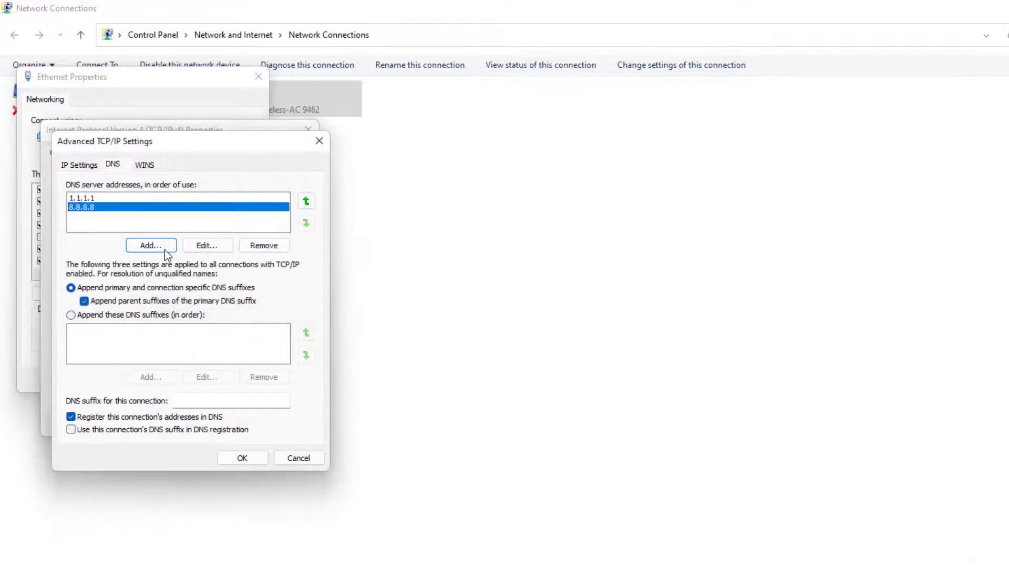
click(156, 246)
text(4.2.2)
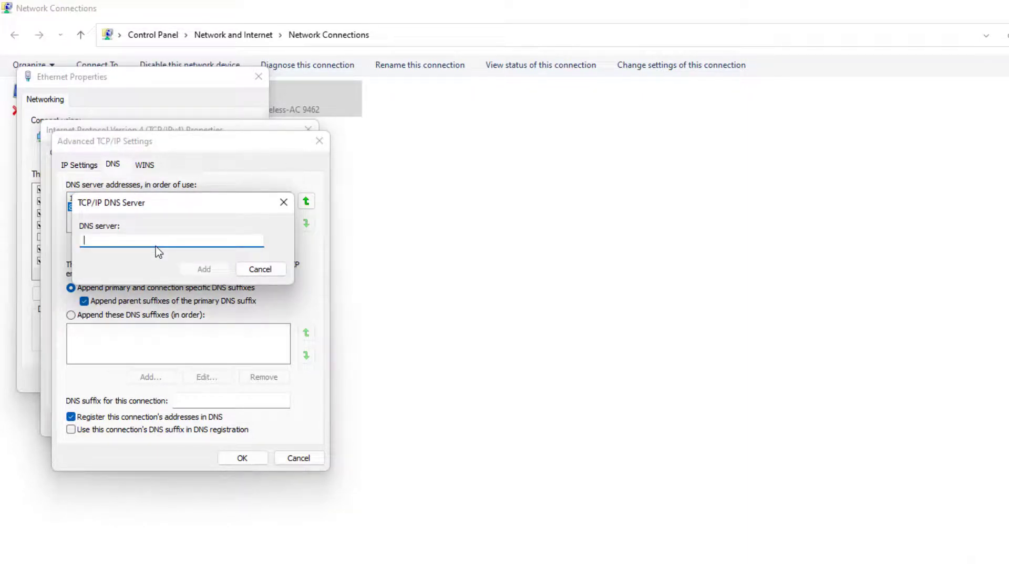
text(.2)
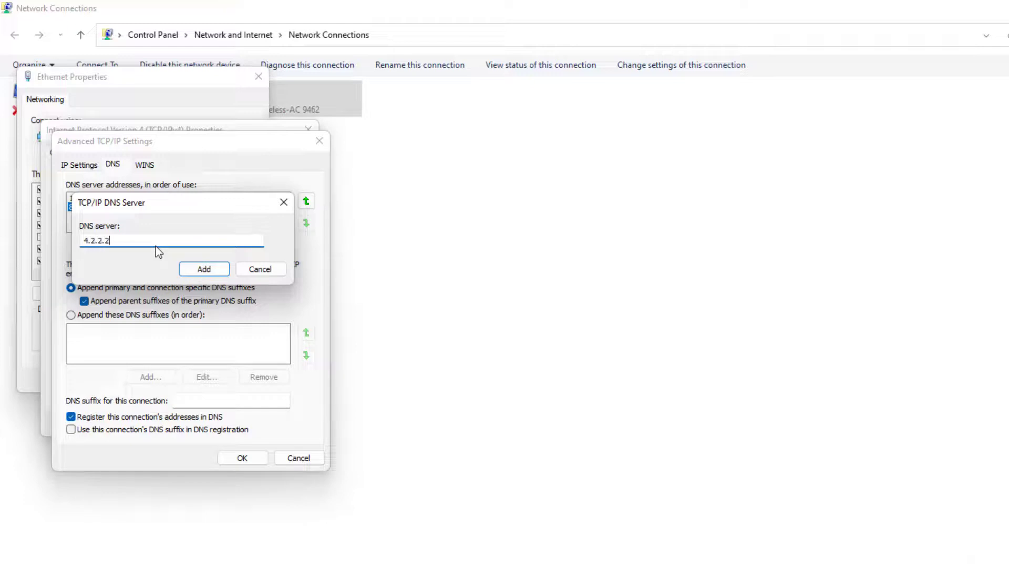
click(204, 269)
Step: Confirm the advanced TCP/IP, IPv4 and Ethernet properties dialogs with OK
click(239, 456)
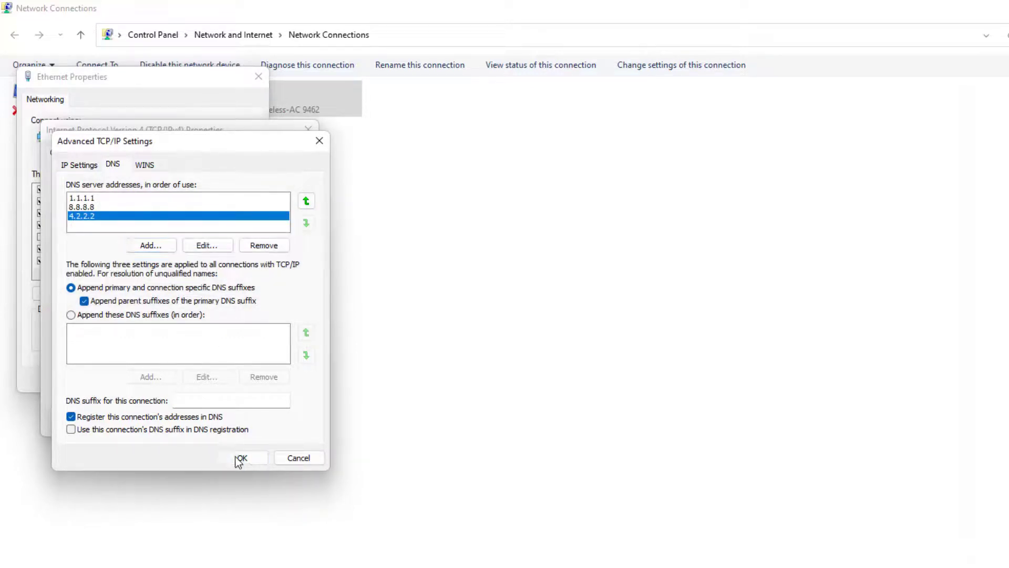
click(232, 425)
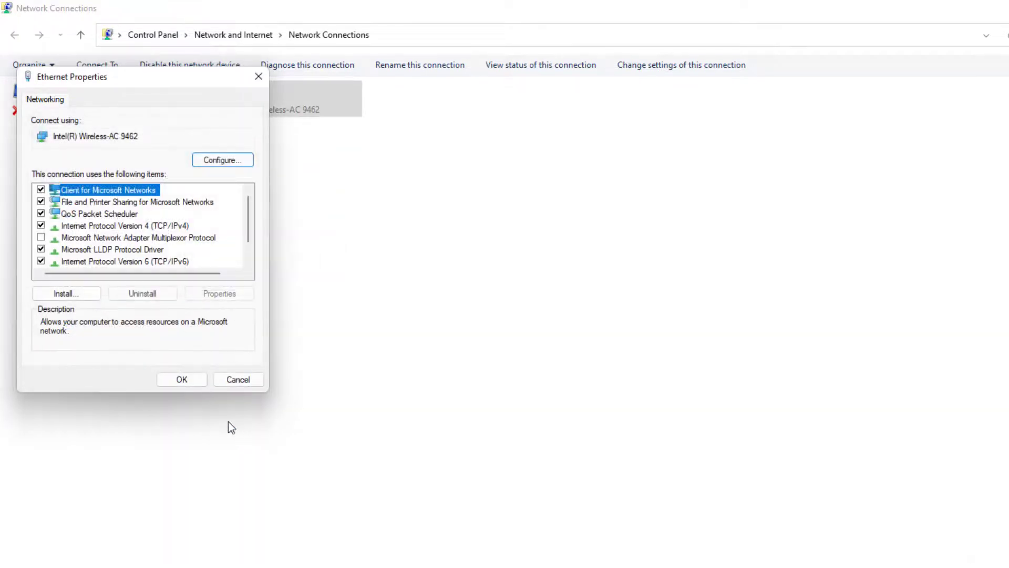
click(181, 381)
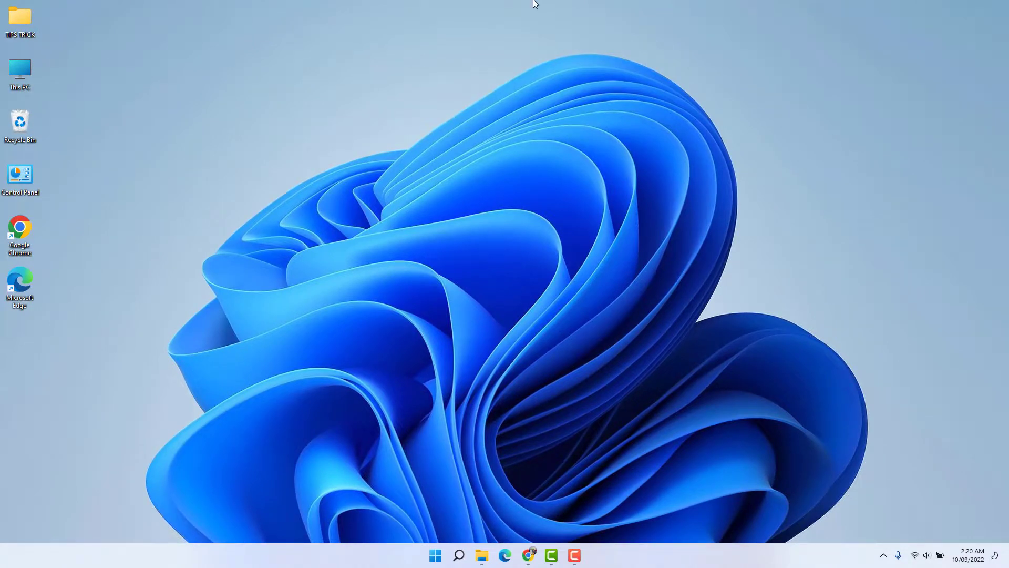
Step: Launch Command Prompt as administrator from a search for cmd
click(458, 561)
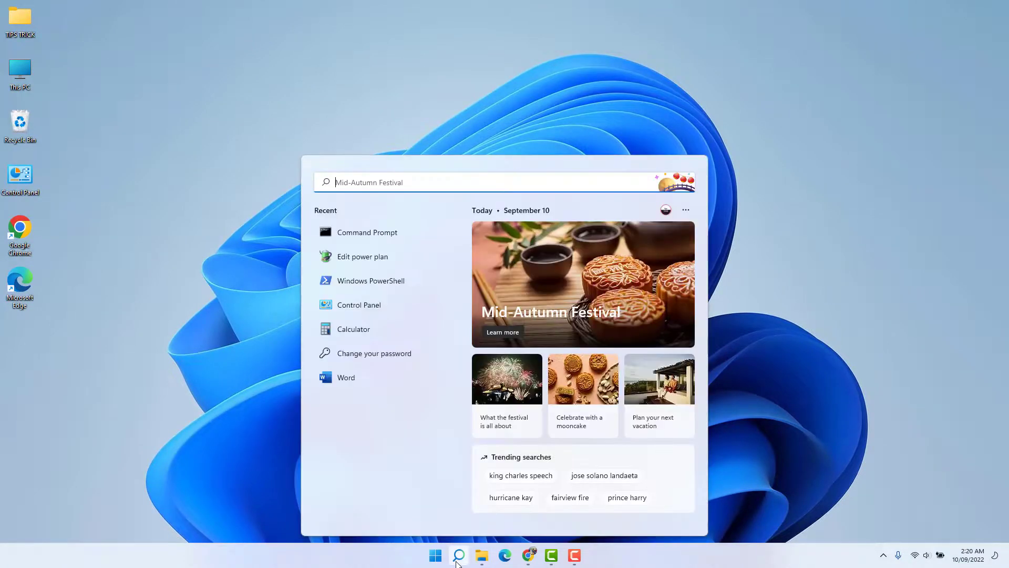
text(cmd)
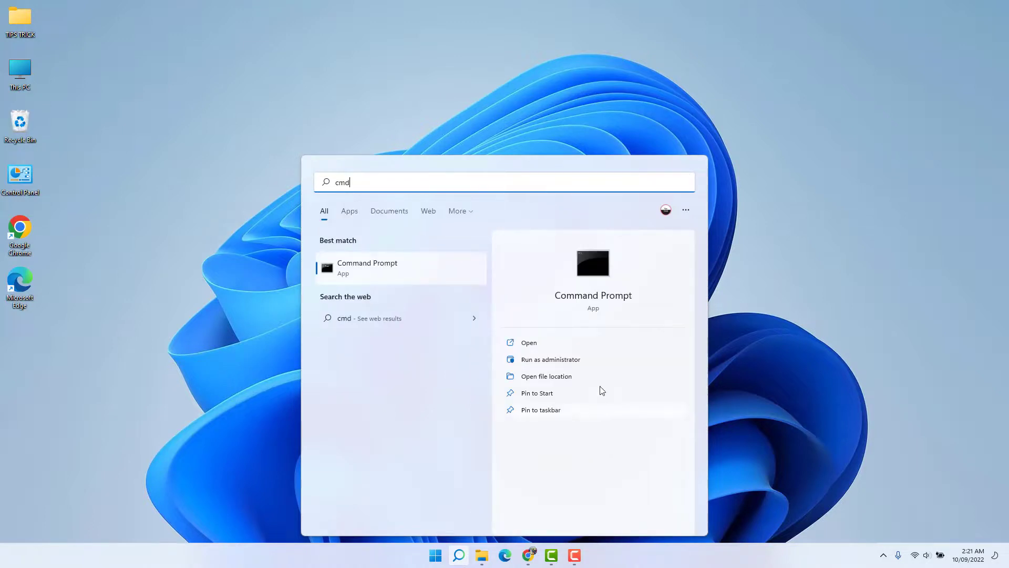
click(564, 362)
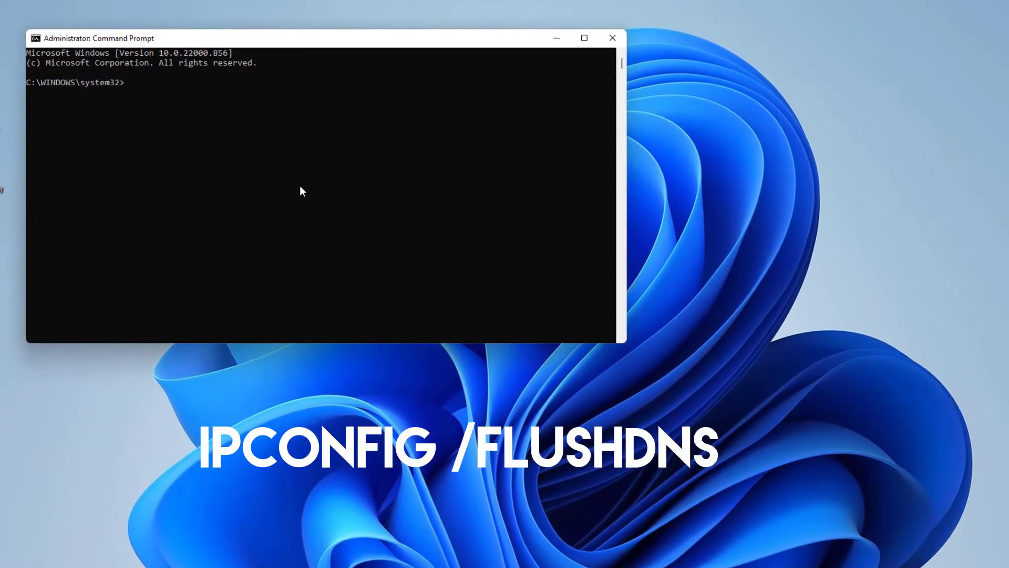
Step: Run ipconfig /flushdns to clear the DNS cache, then close Command Prompt
text(ipconfig /fl)
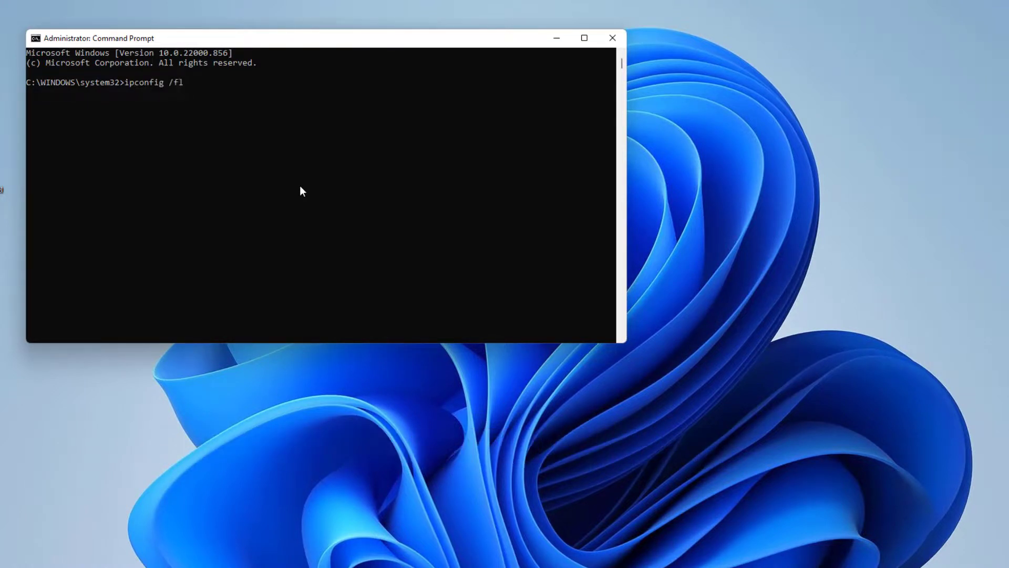
text(ushdns)
key(Return)
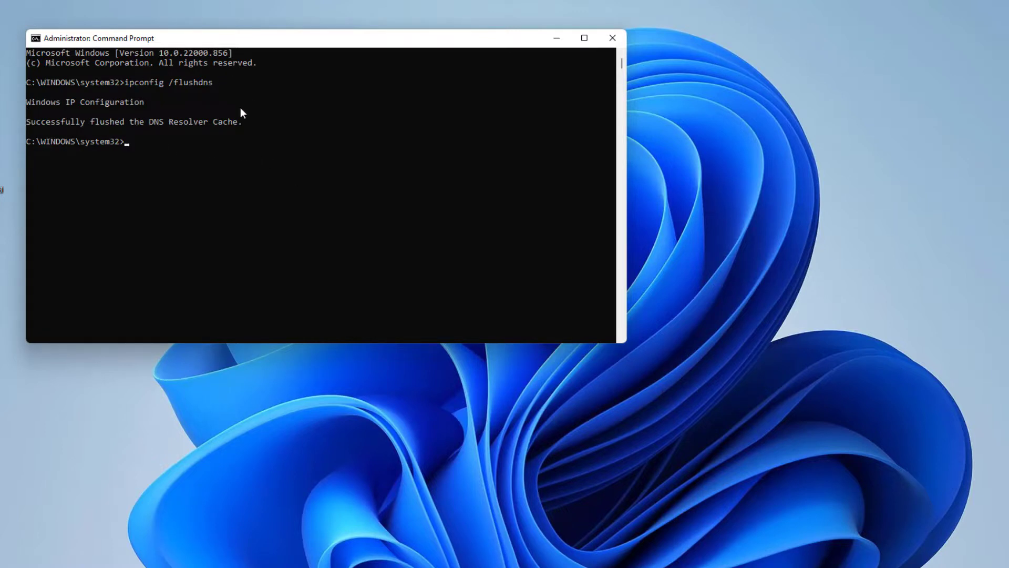
click(612, 37)
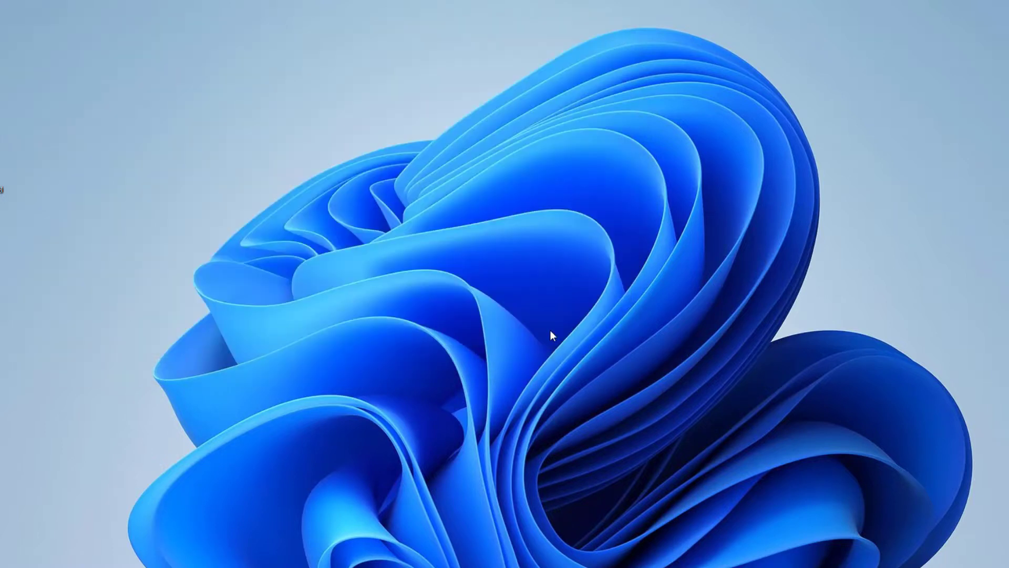